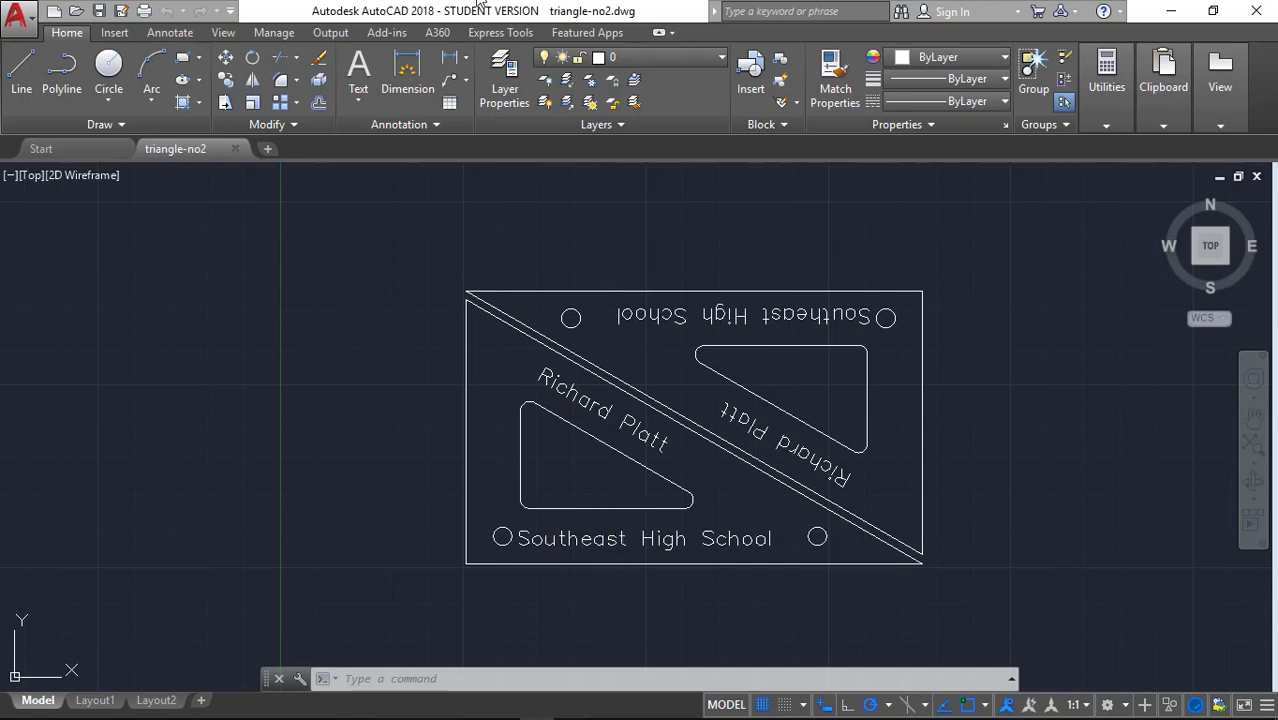
Explode the slanted name text on the lower triangle into lines with the Explode text tool.
click(577, 389)
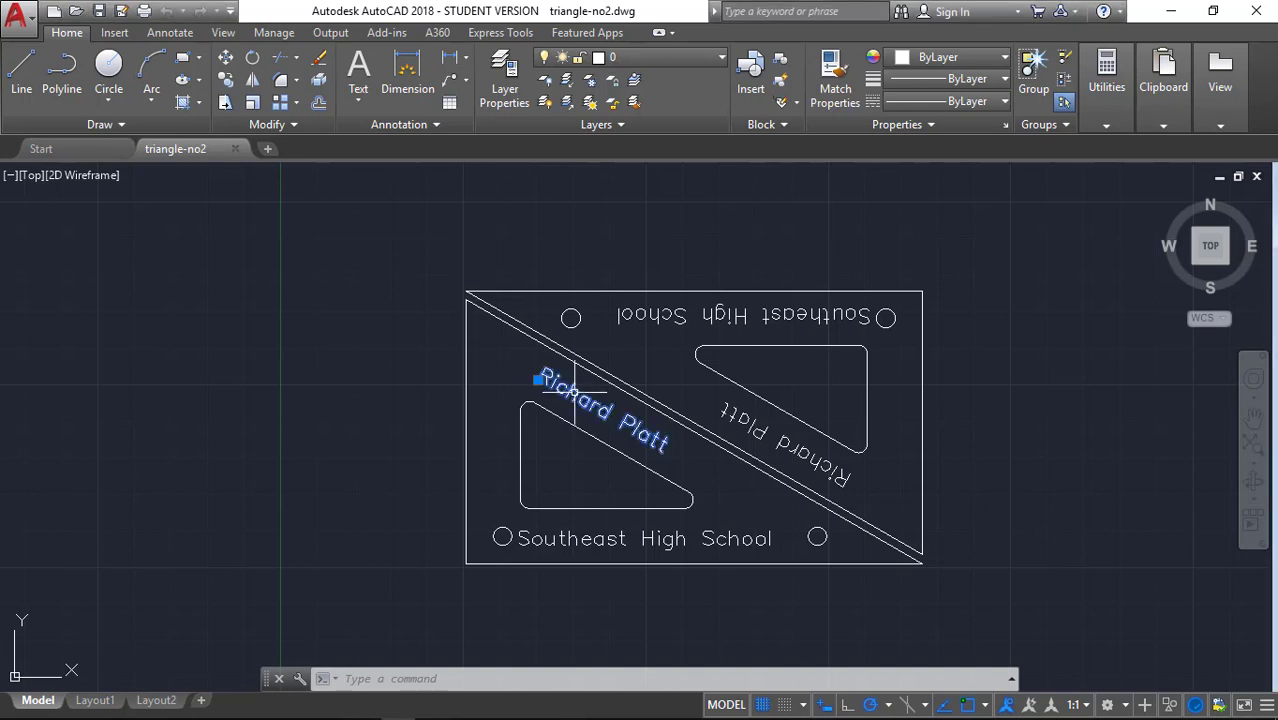
click(492, 34)
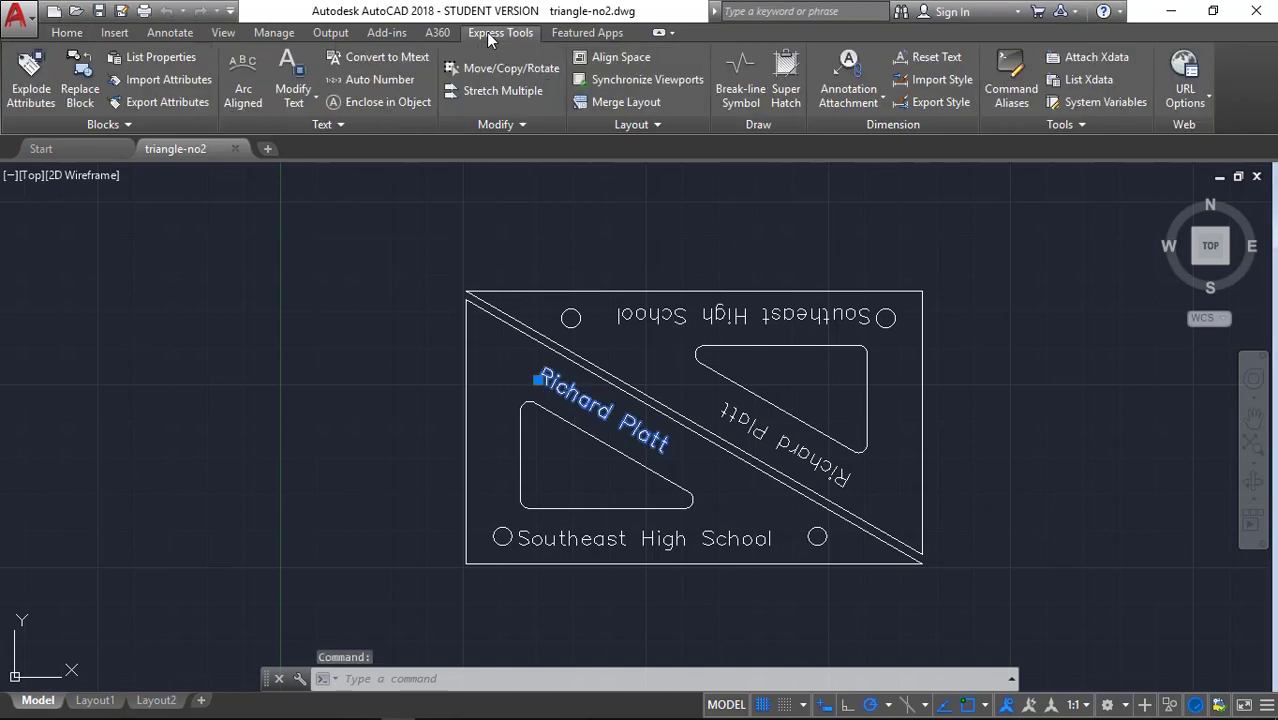
click(296, 106)
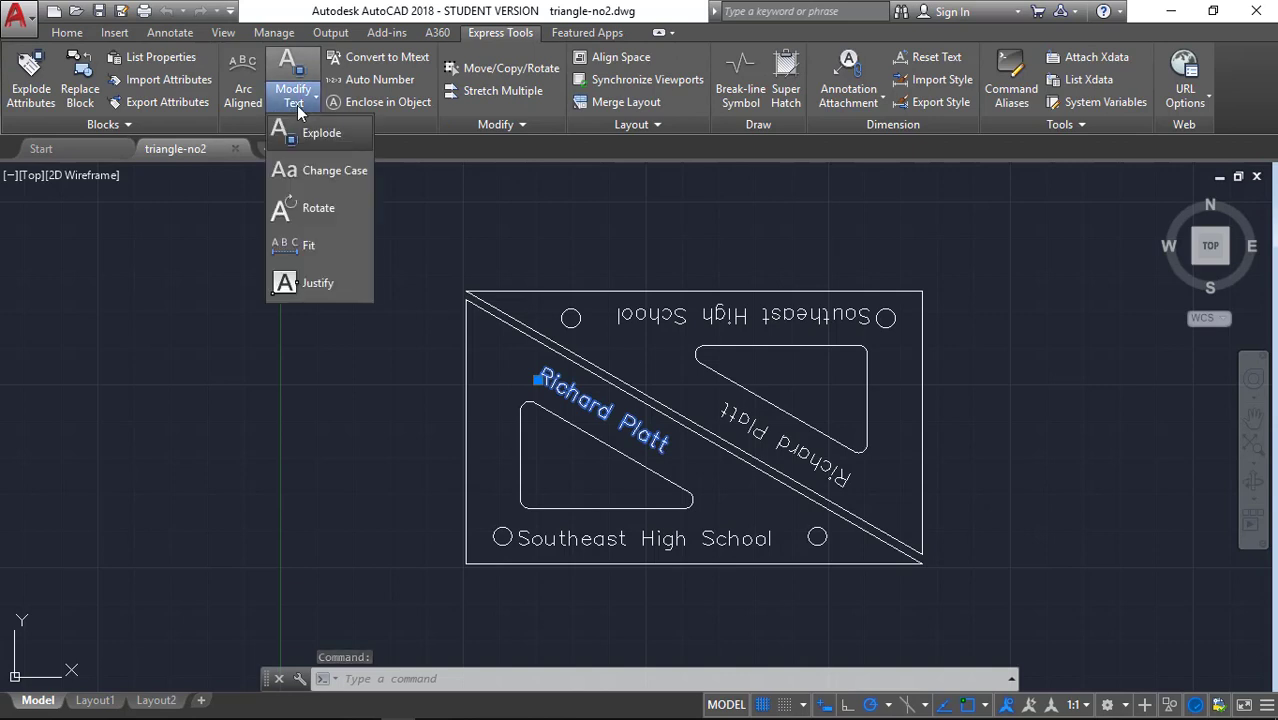
click(322, 134)
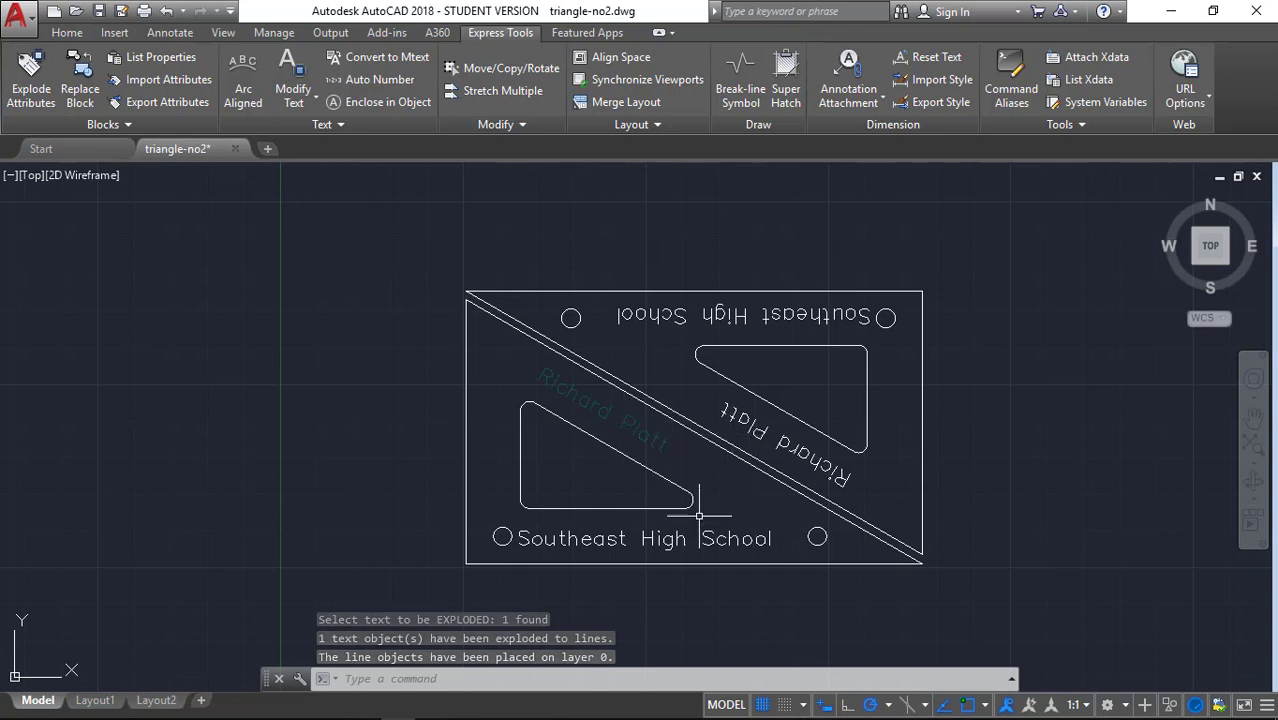
Explode the "Southeast High School" text along the lower triangle's base into lines.
click(580, 538)
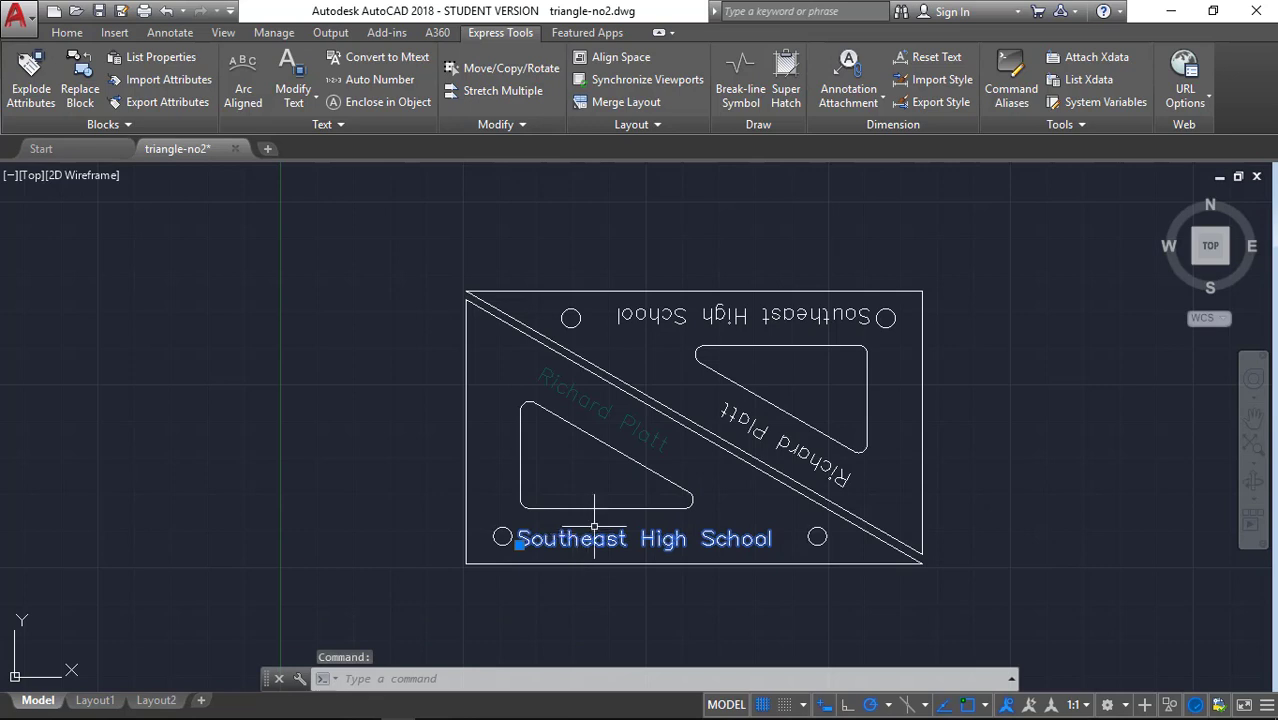
click(297, 104)
click(335, 131)
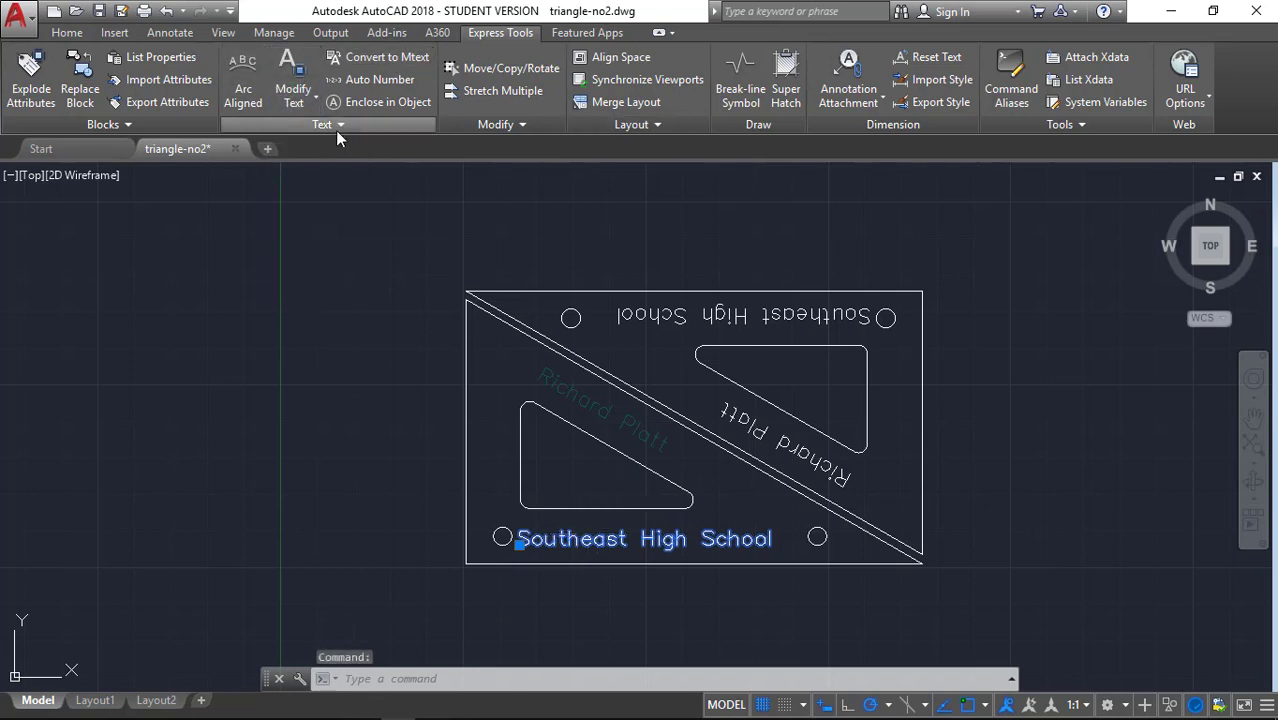
Explode the upside-down name and "Southeast High School" texts on the upper triangle into lines.
click(756, 431)
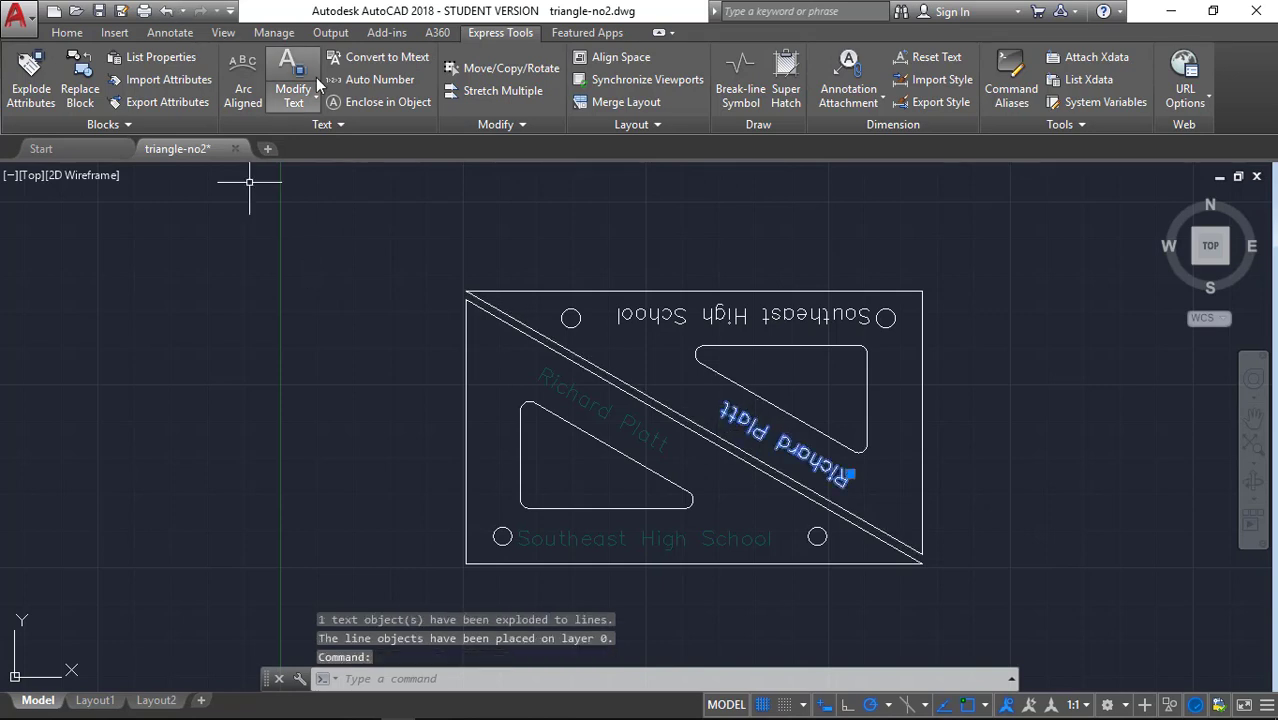
click(300, 103)
click(313, 137)
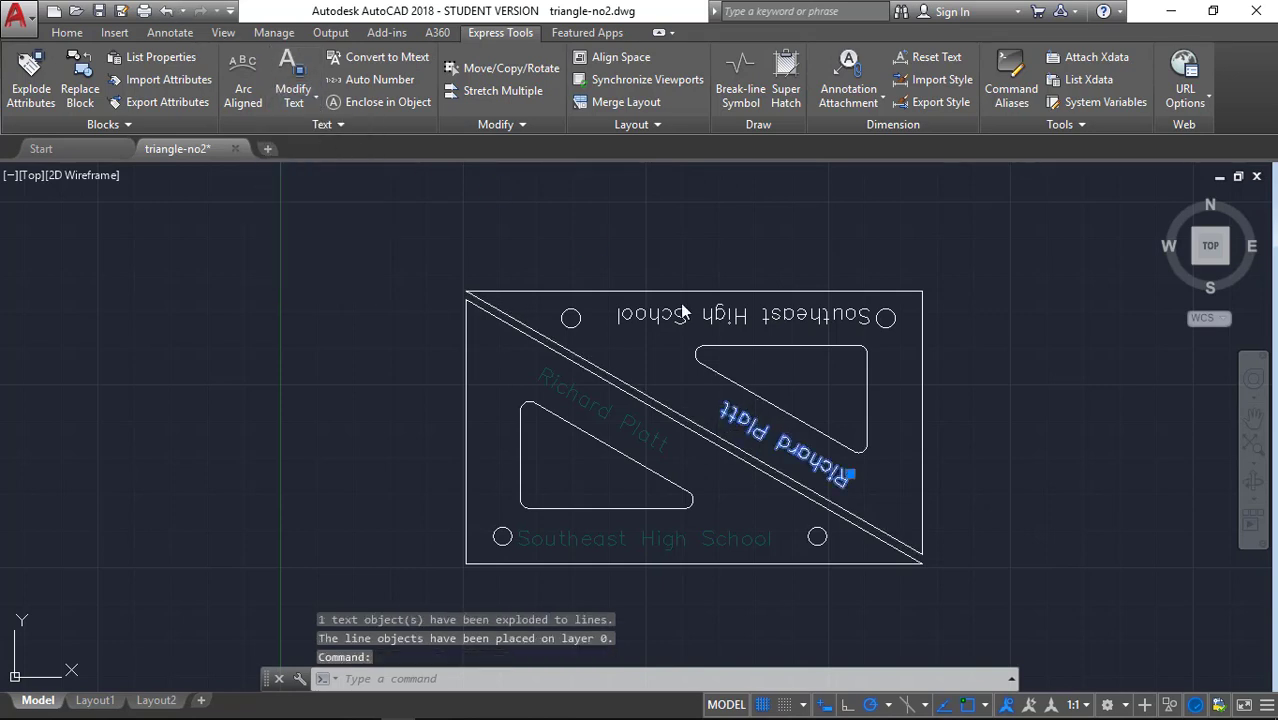
click(296, 100)
click(326, 141)
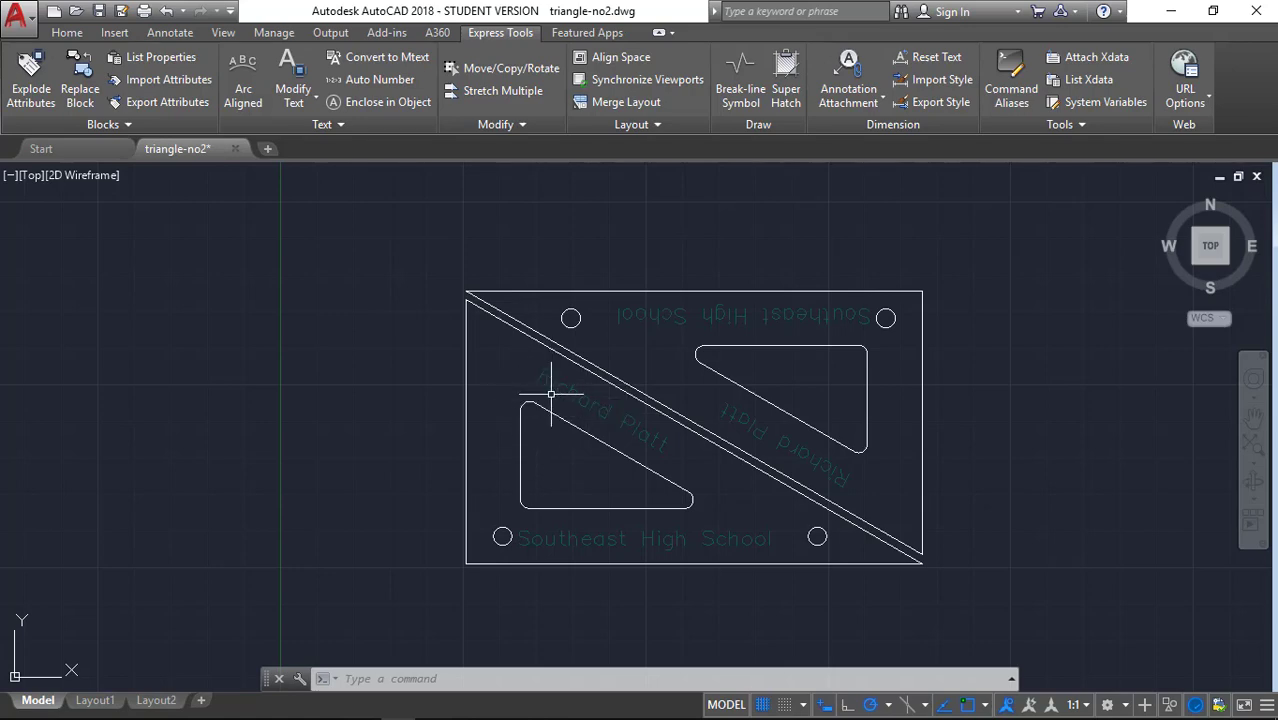
Save the drawing as an AutoCAD 2018 DXF file named triangle-no3 in the 306090-tutorial folder.
scroll(548, 386, up, 4)
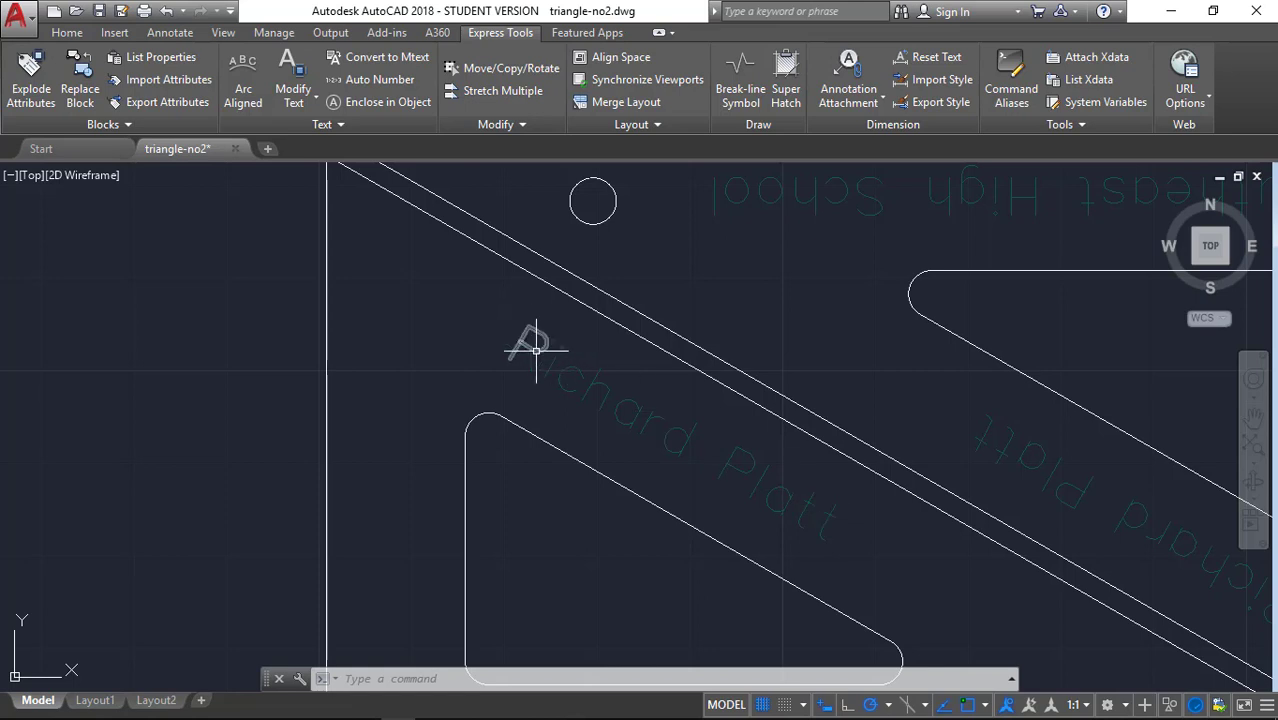
scroll(499, 332, down, 3)
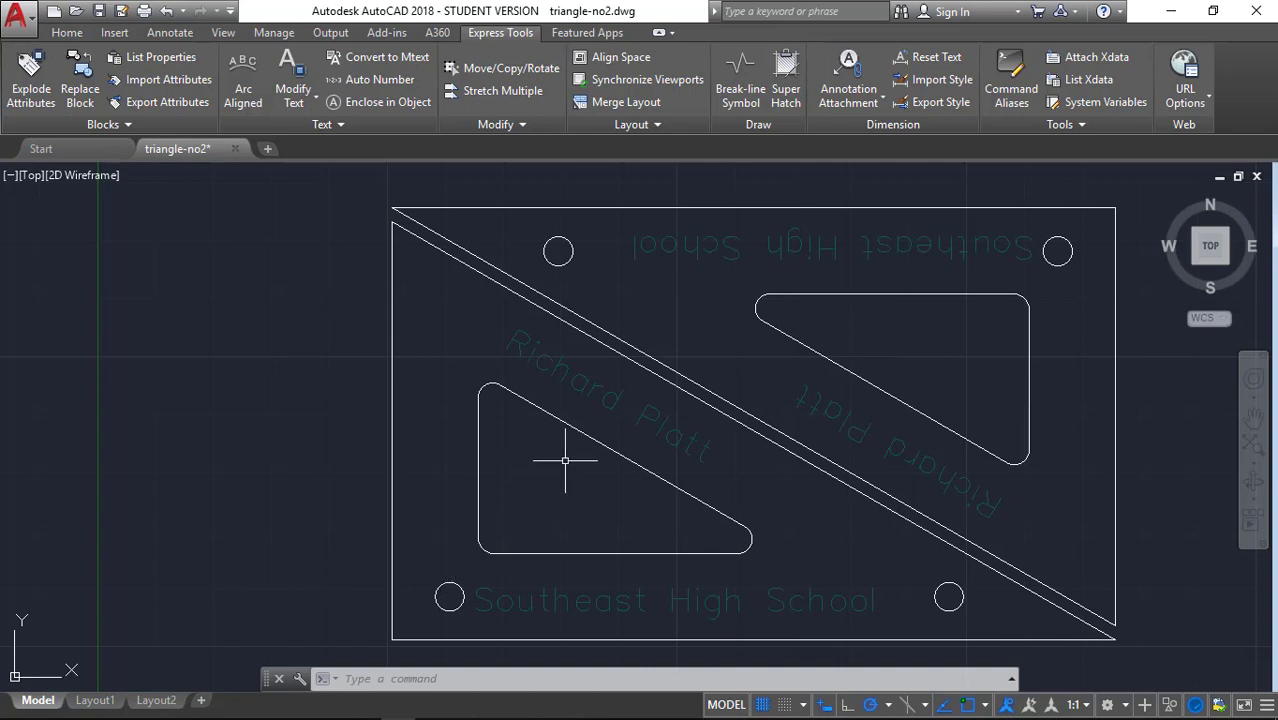
click(121, 11)
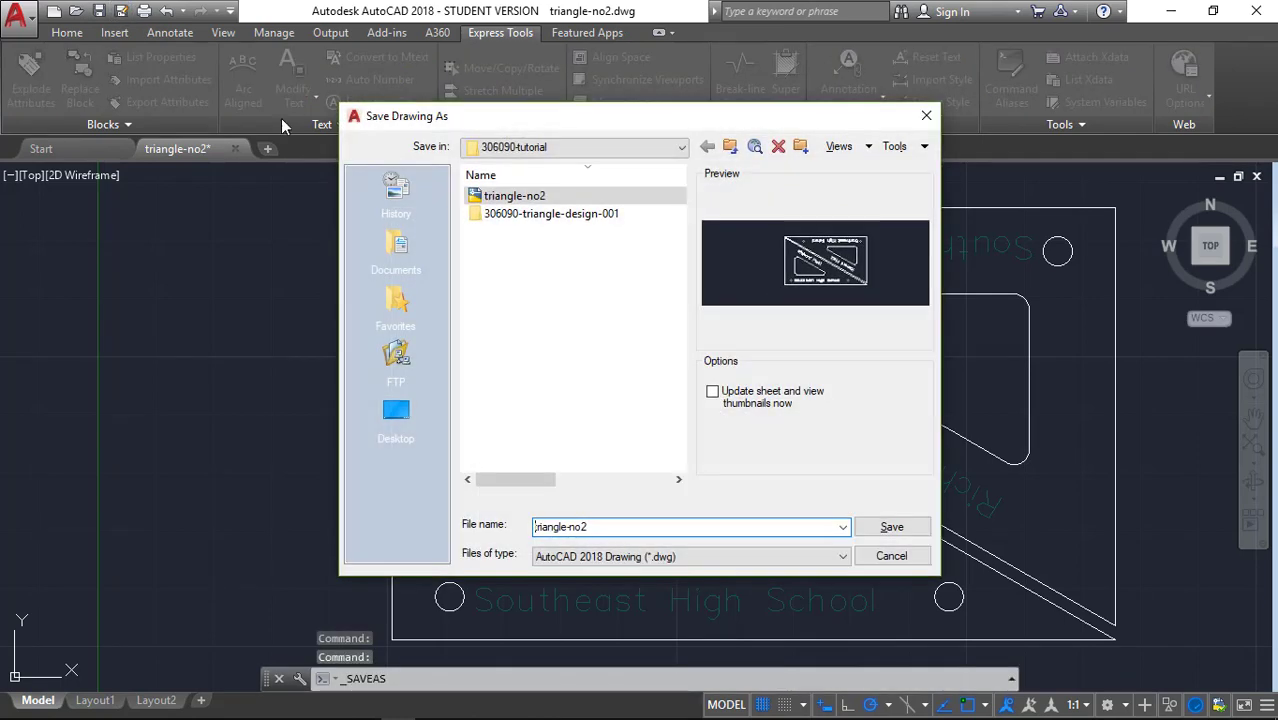
click(615, 557)
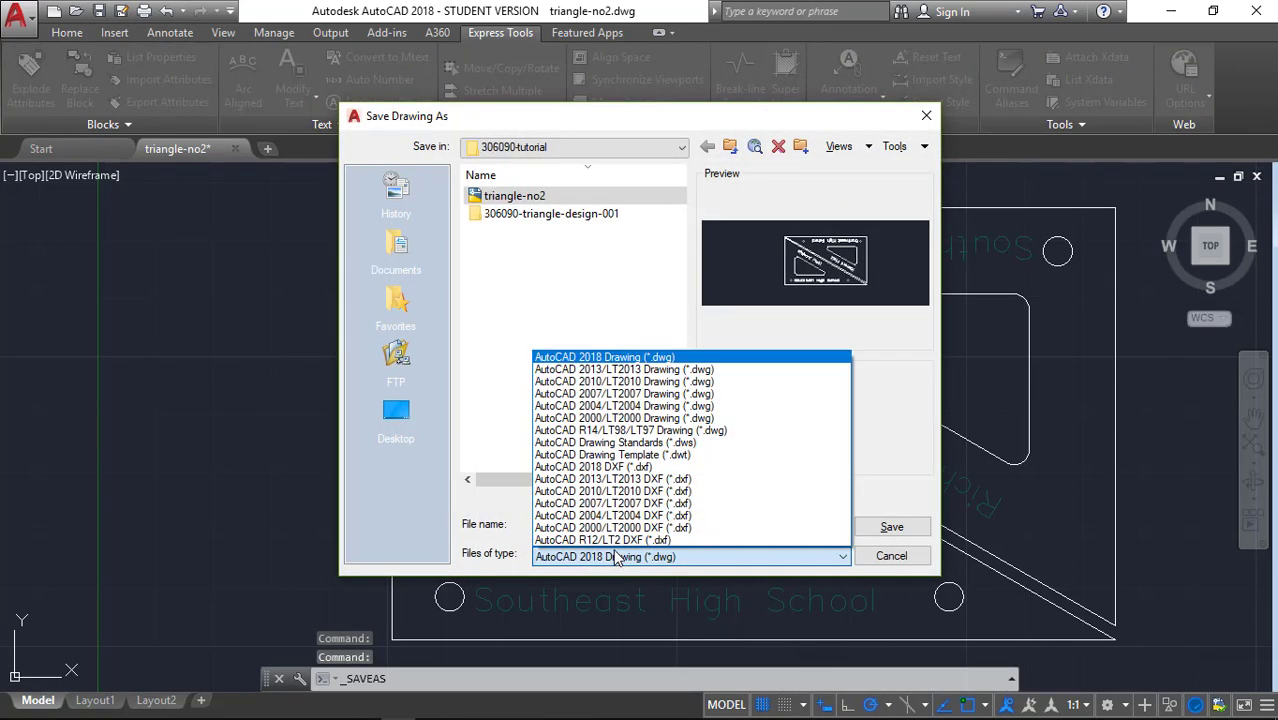
click(602, 467)
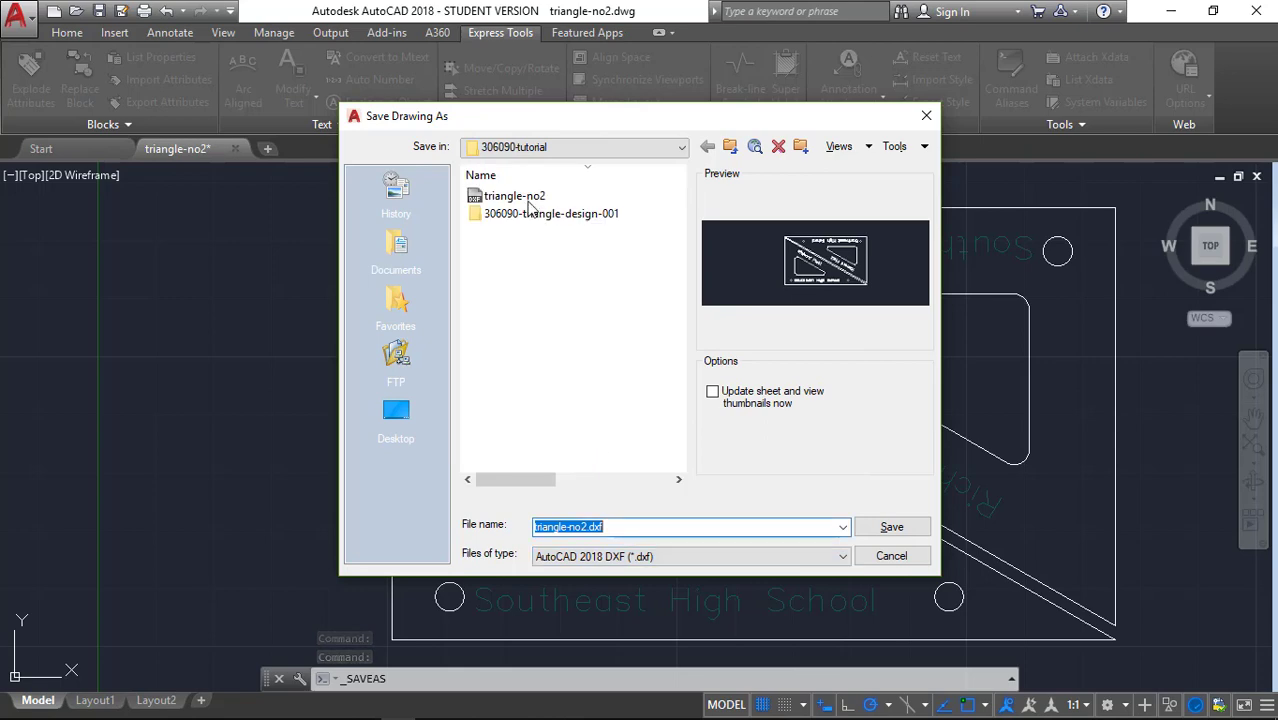
click(515, 196)
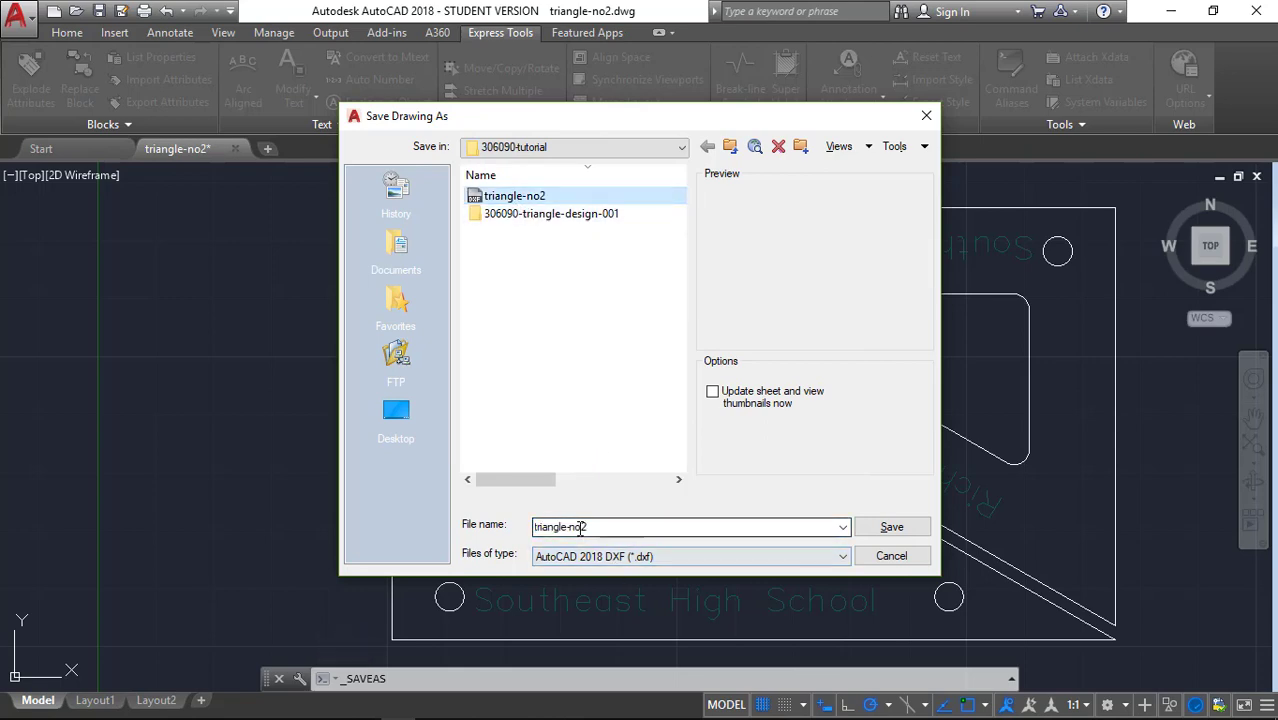
click(584, 523)
click(597, 526)
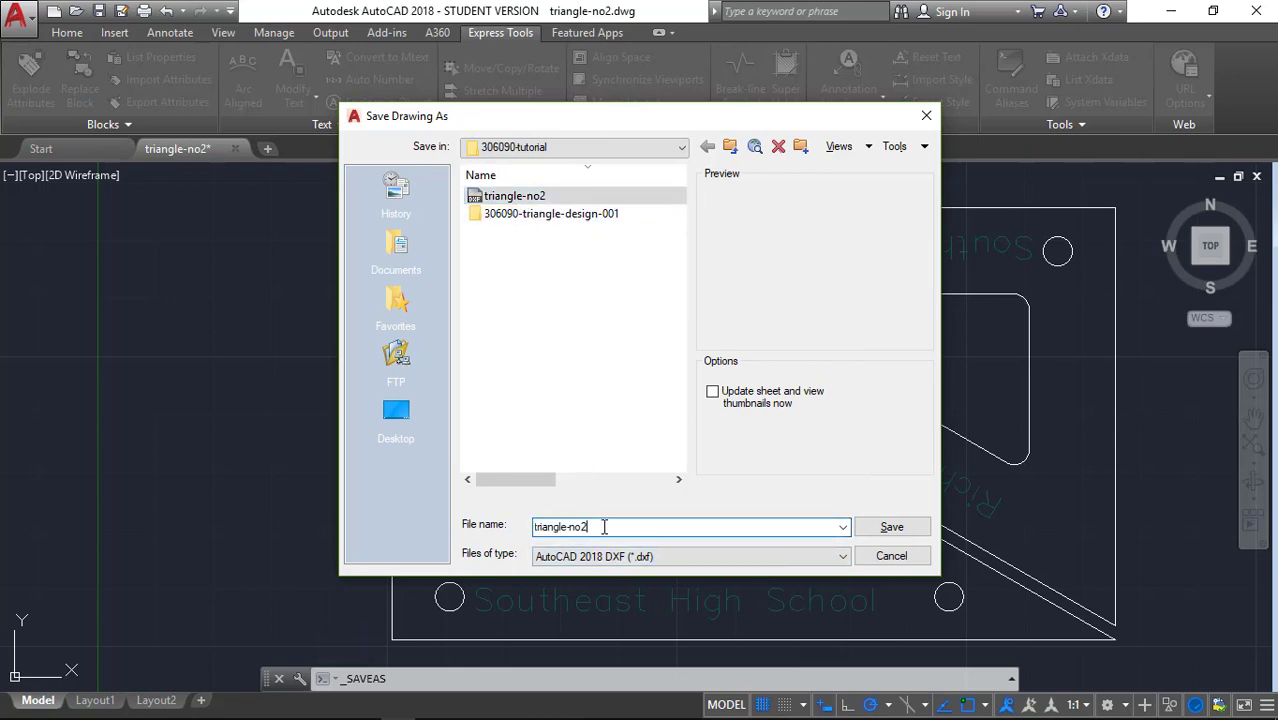
key(BackSpace)
text(3)
click(879, 528)
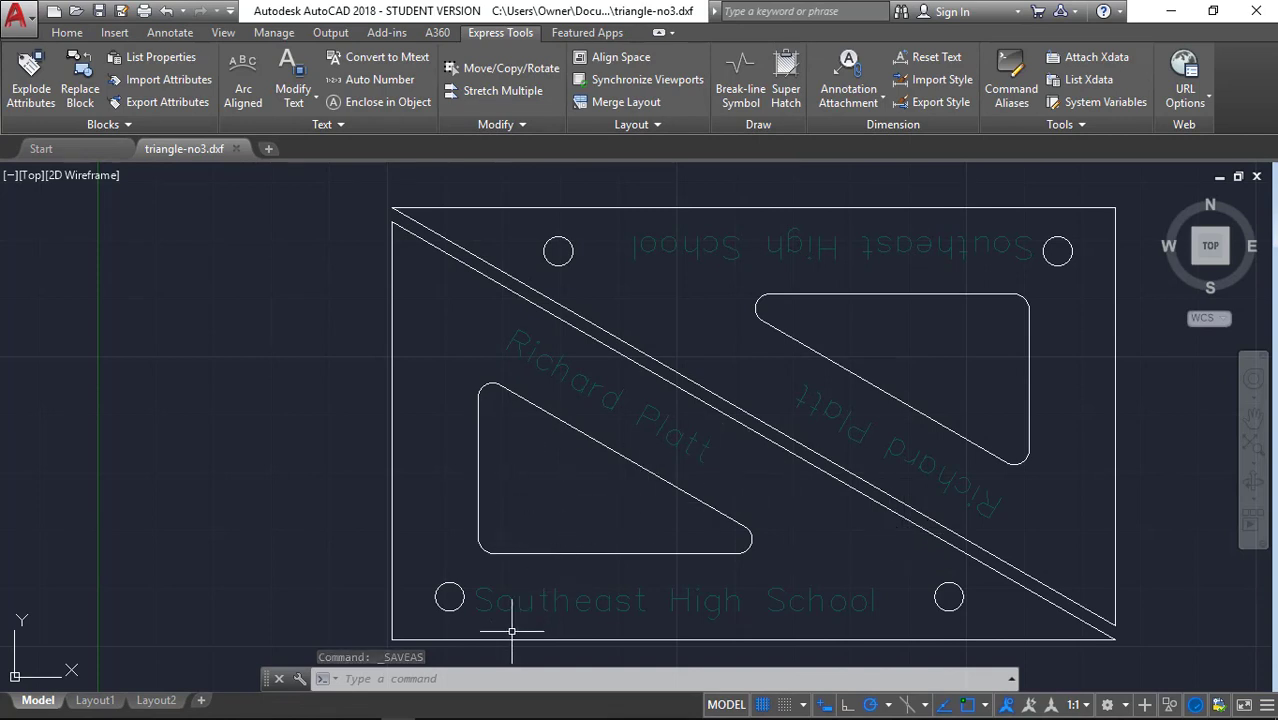
Switch to Chrome and load gmail.com in the tab showing the Yahoo search for gmail.
mouse_move(551, 688)
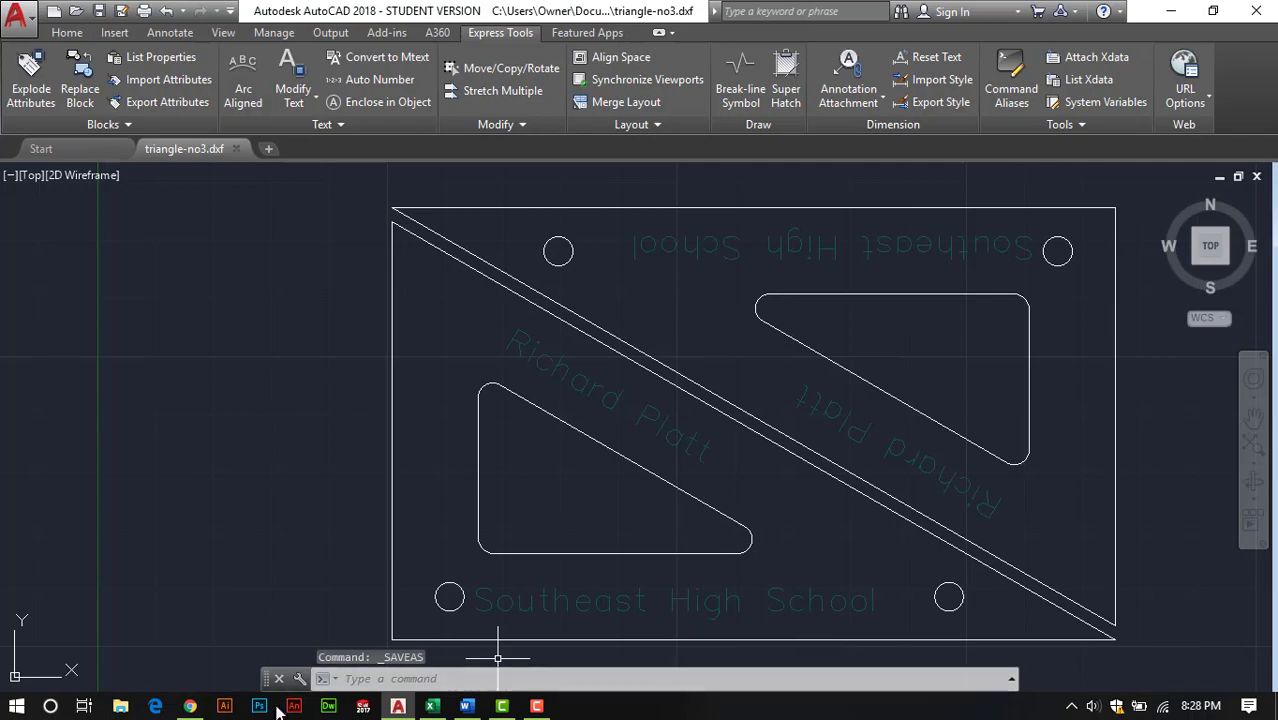
click(190, 706)
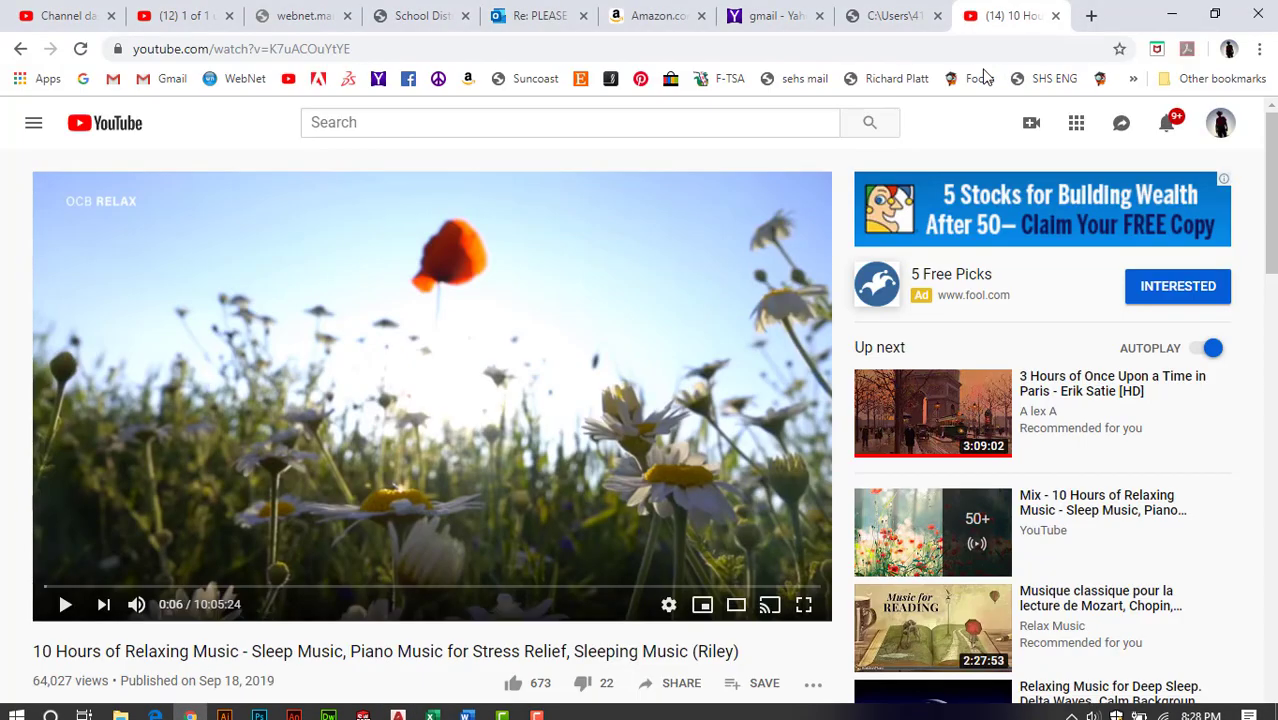
click(780, 15)
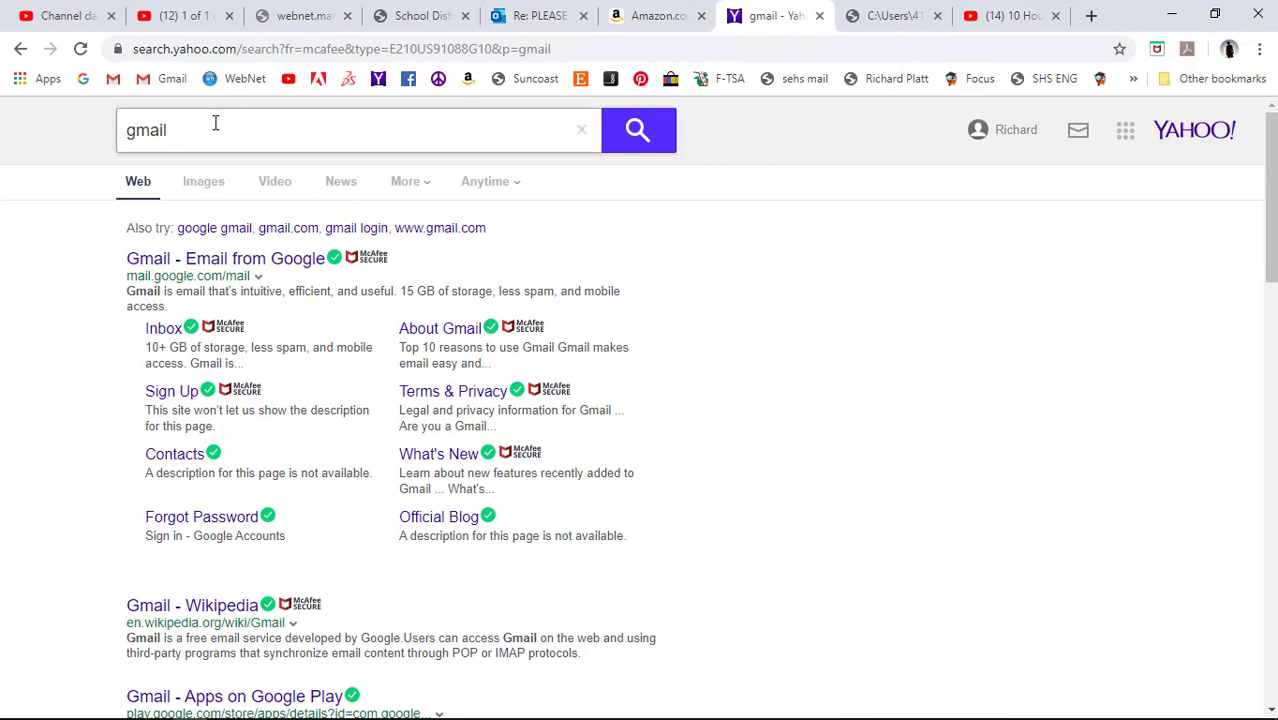
click(262, 48)
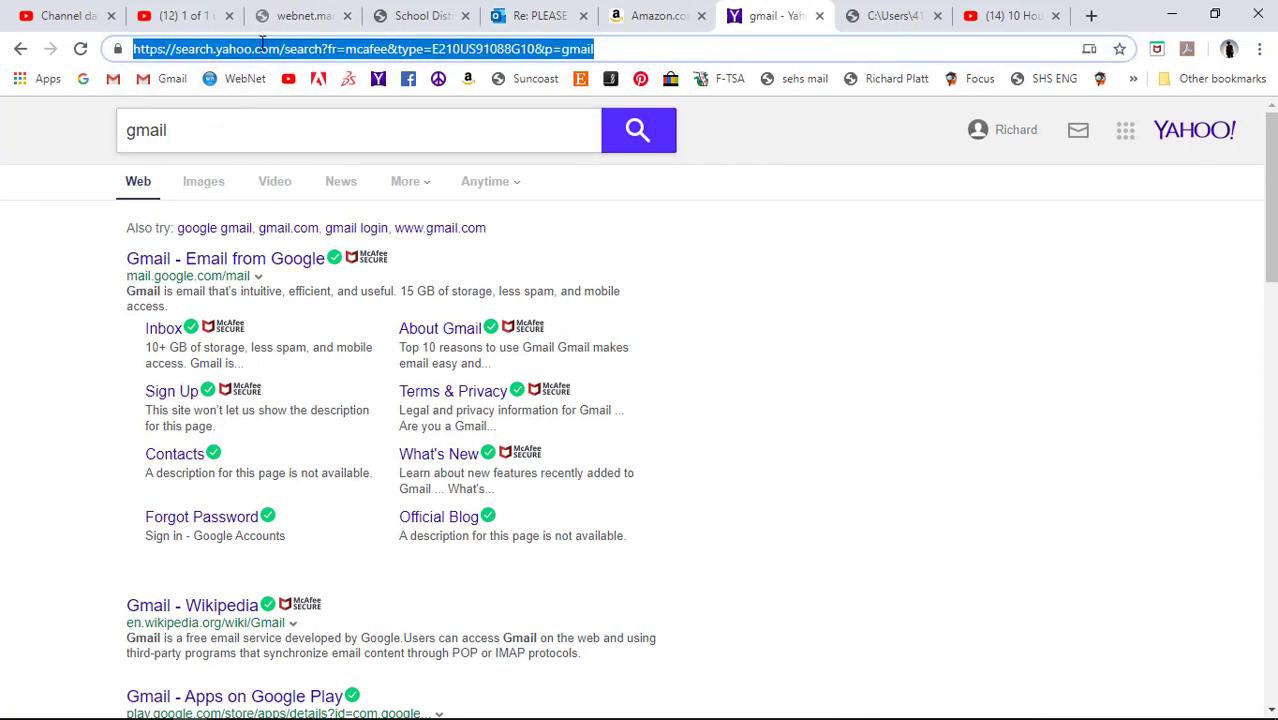
text(gmail.com)
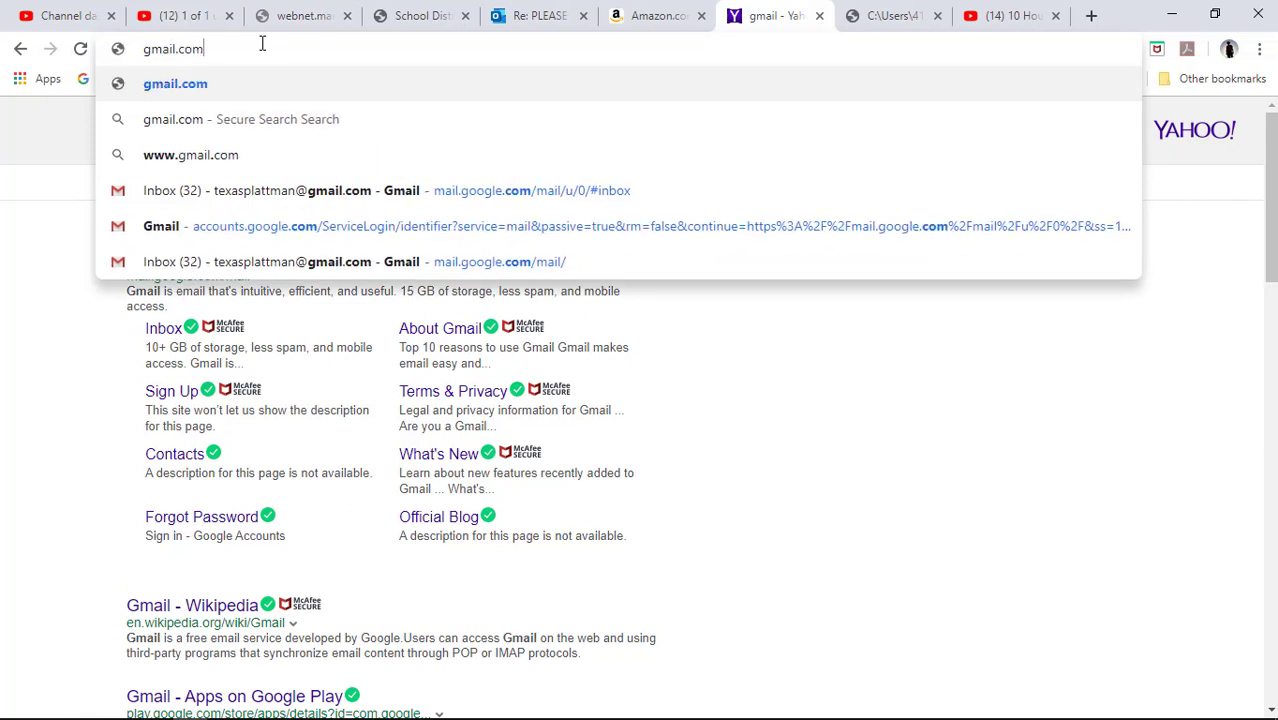
key(Return)
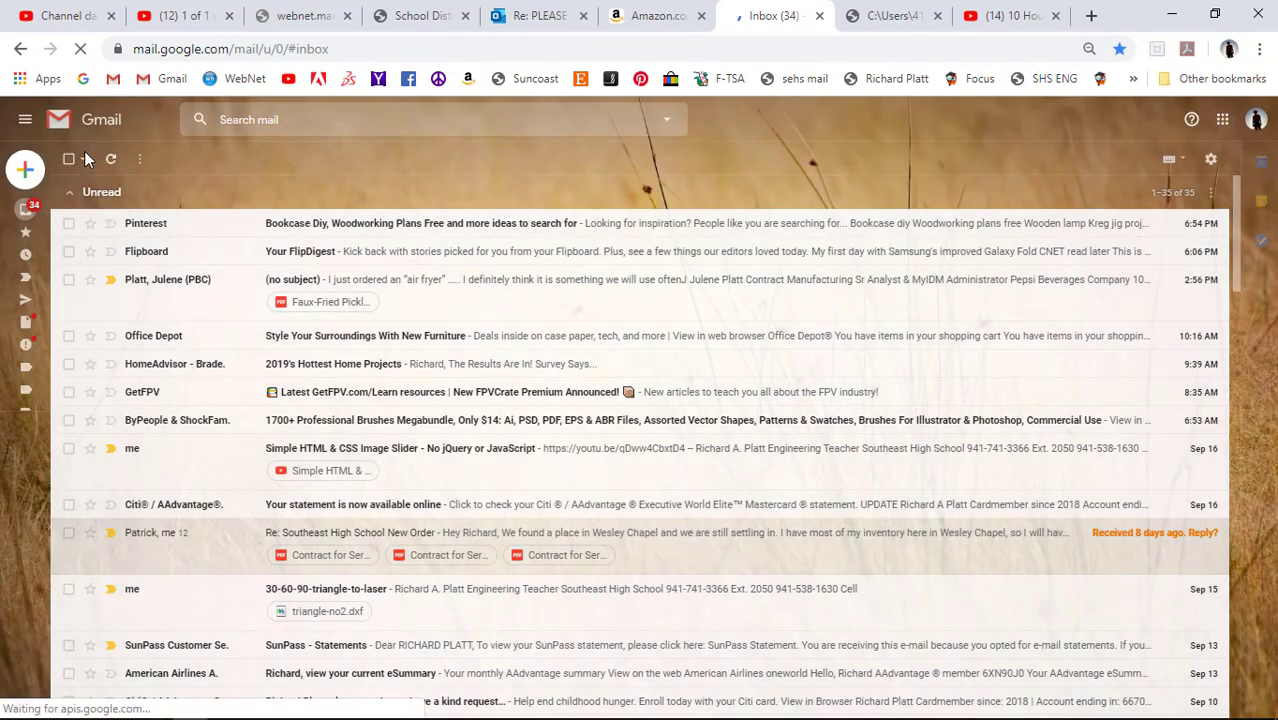
Compose one new message, closing the duplicate draft, address it to the account owner's own e-mail and enter the subject "Triangle no3".
click(18, 173)
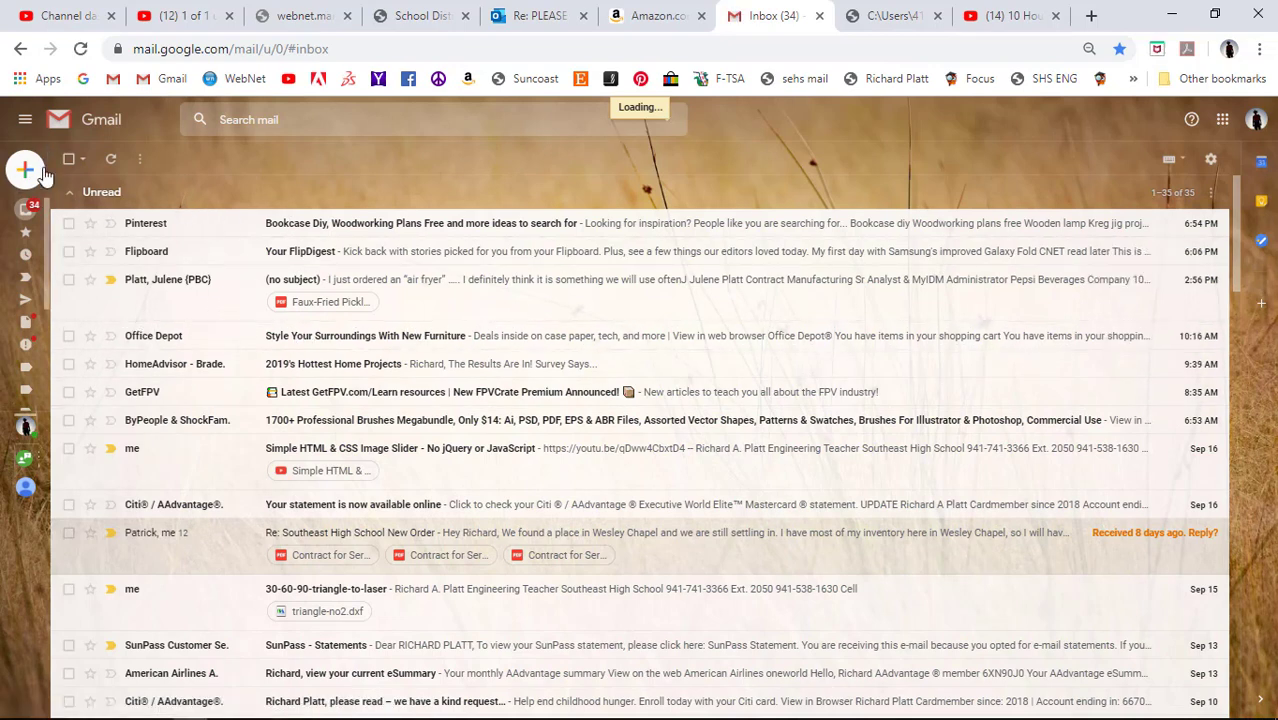
mouse_move(30, 173)
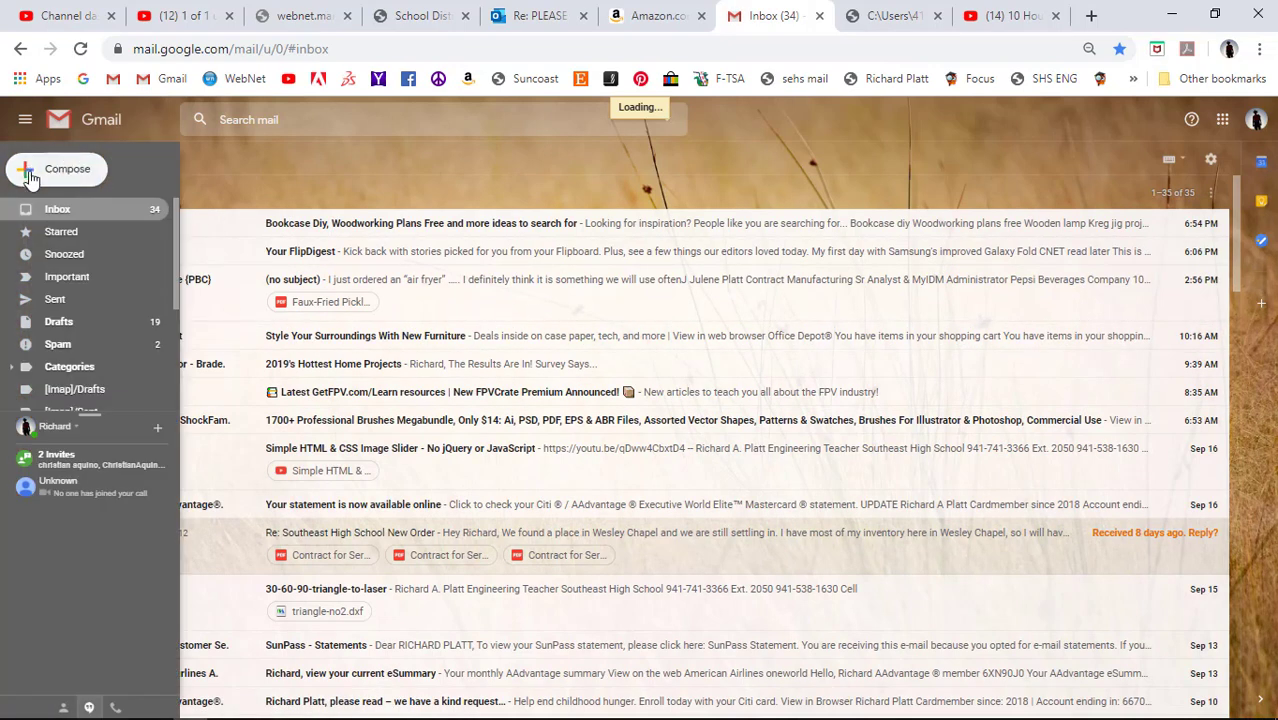
double_click(30, 173)
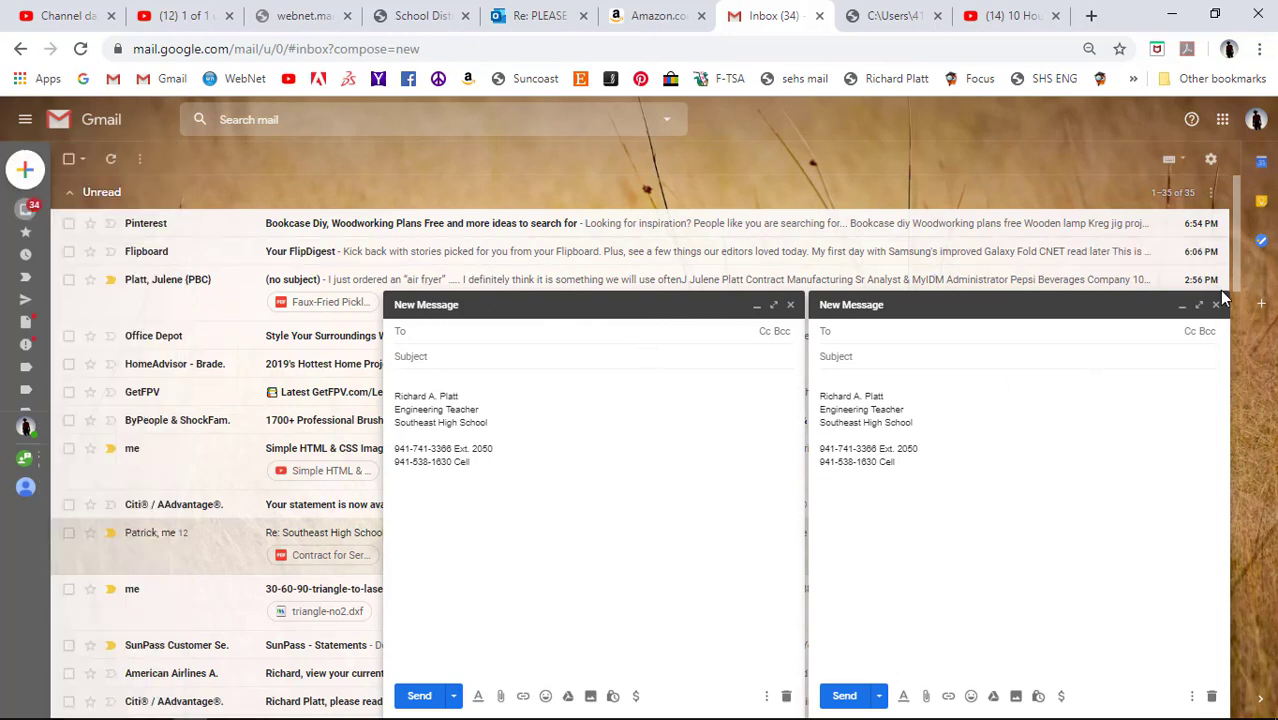
click(1215, 304)
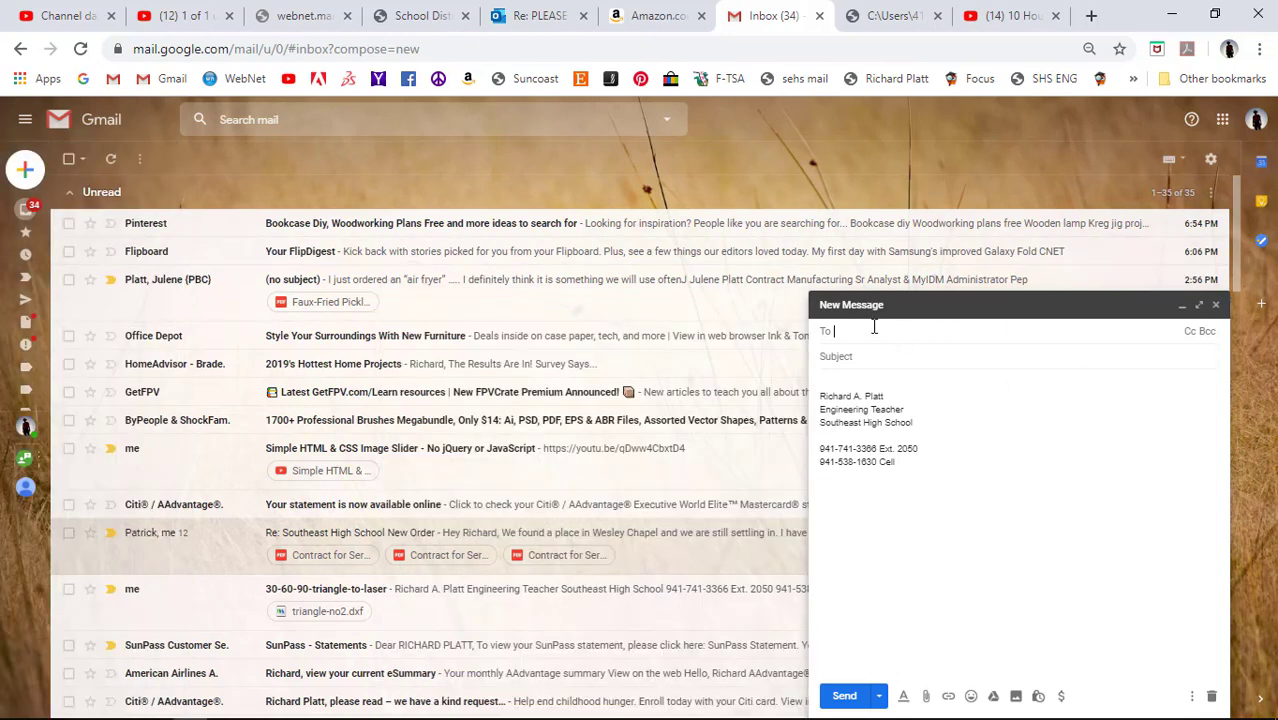
text(texas)
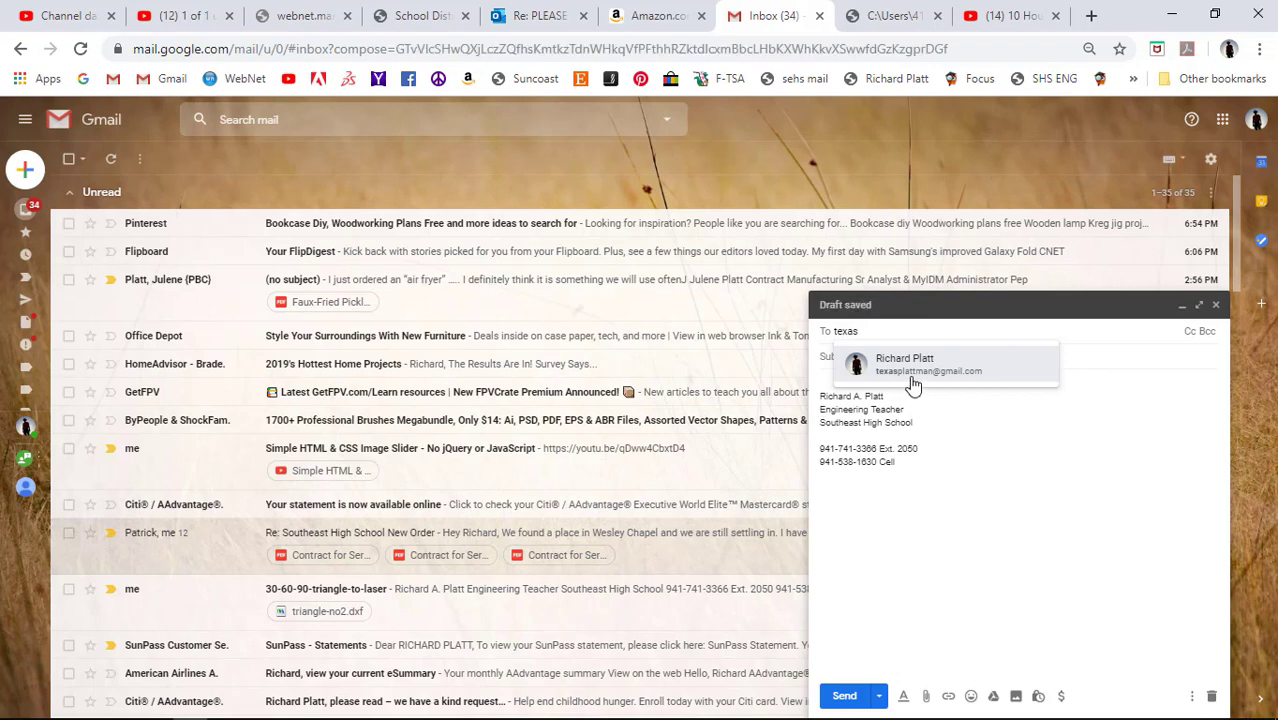
click(921, 375)
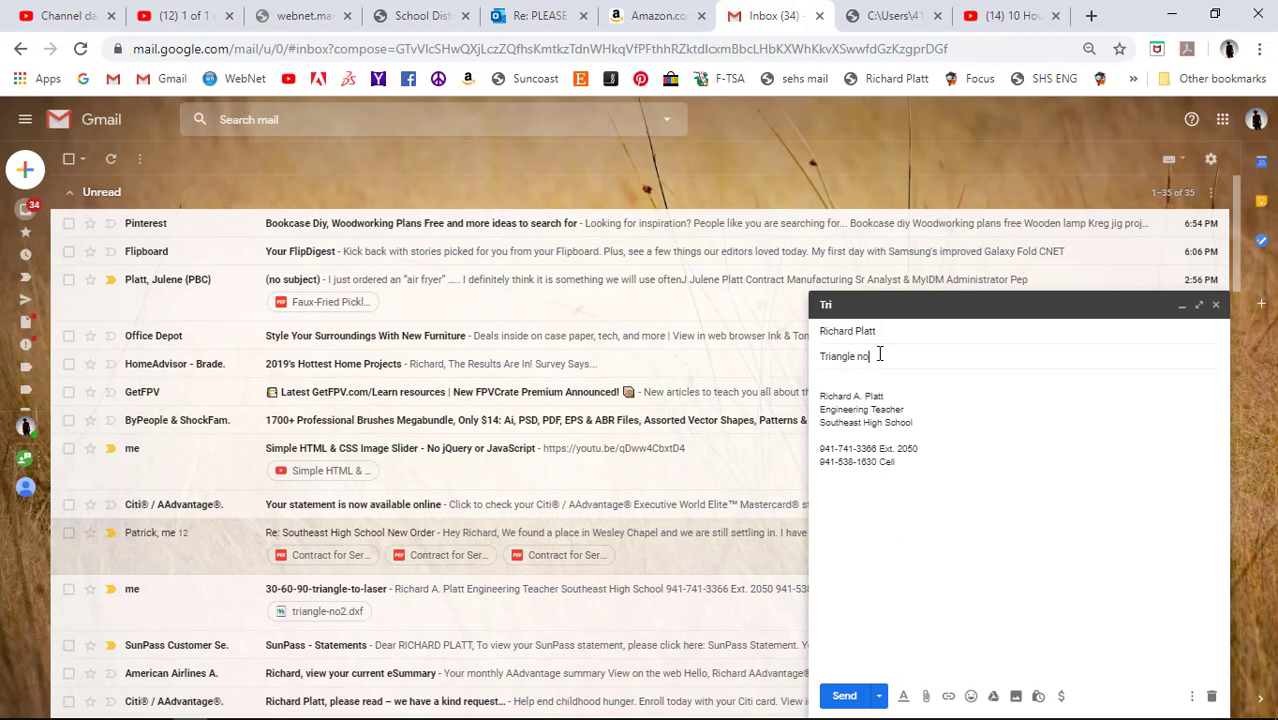
Attach triangle-no3.dxf from the me > AutoCAD > 306090-tutorial folder to the message and send it.
click(926, 695)
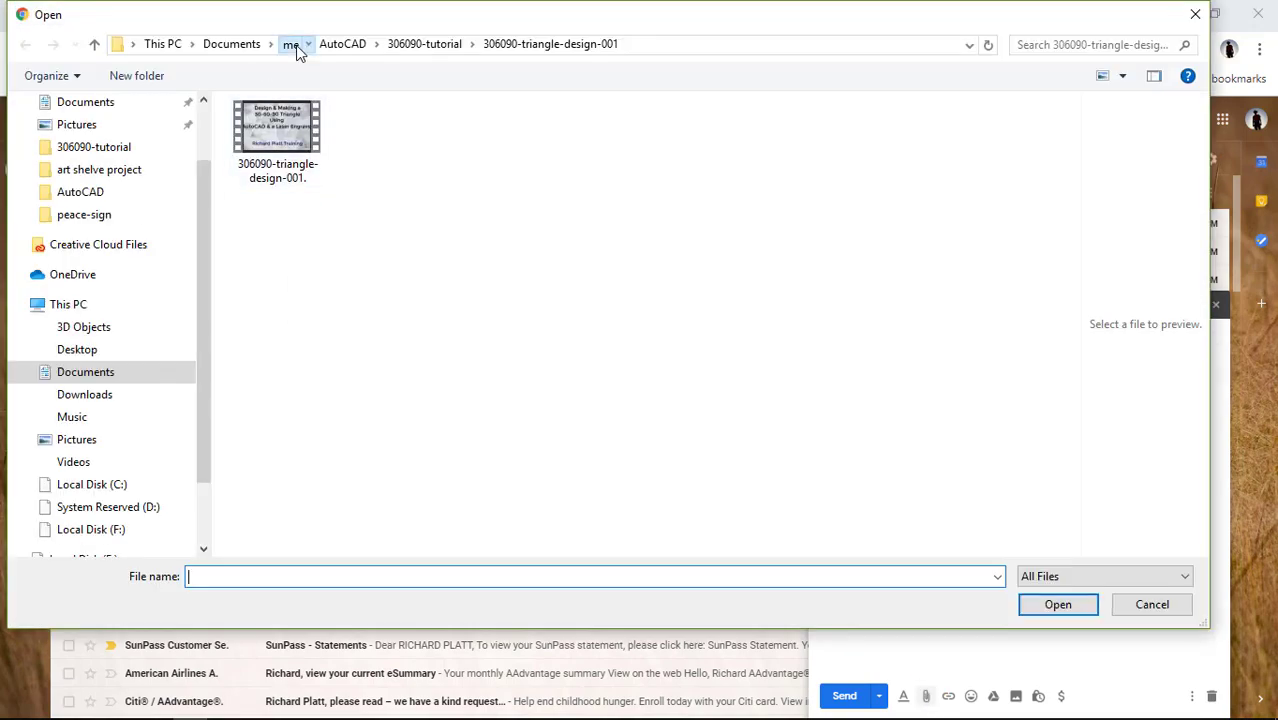
click(291, 45)
click(288, 170)
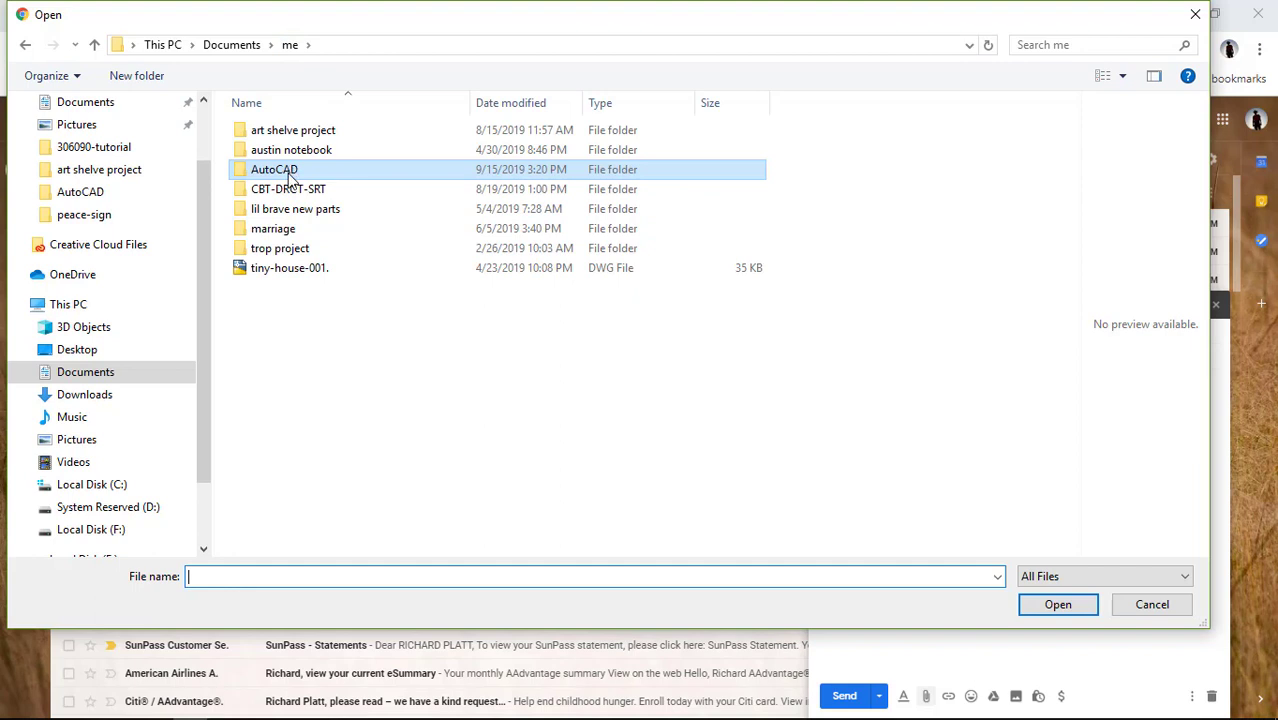
double_click(290, 177)
double_click(298, 131)
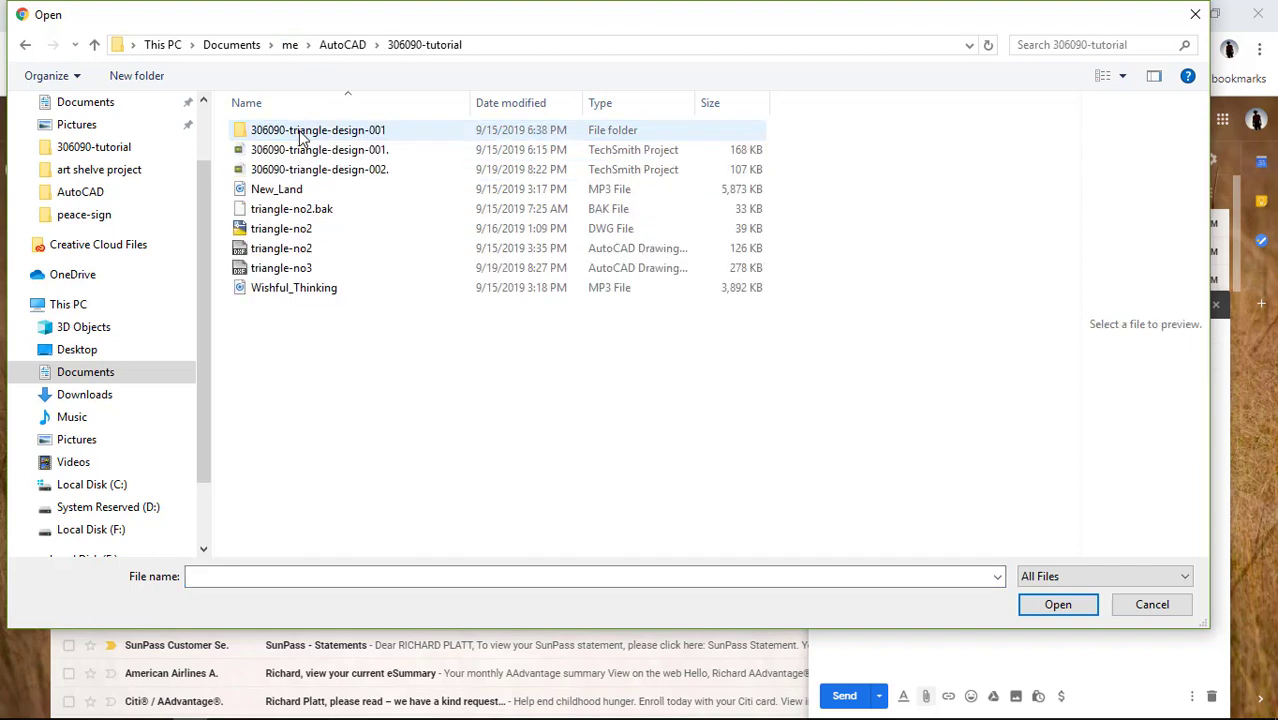
click(300, 268)
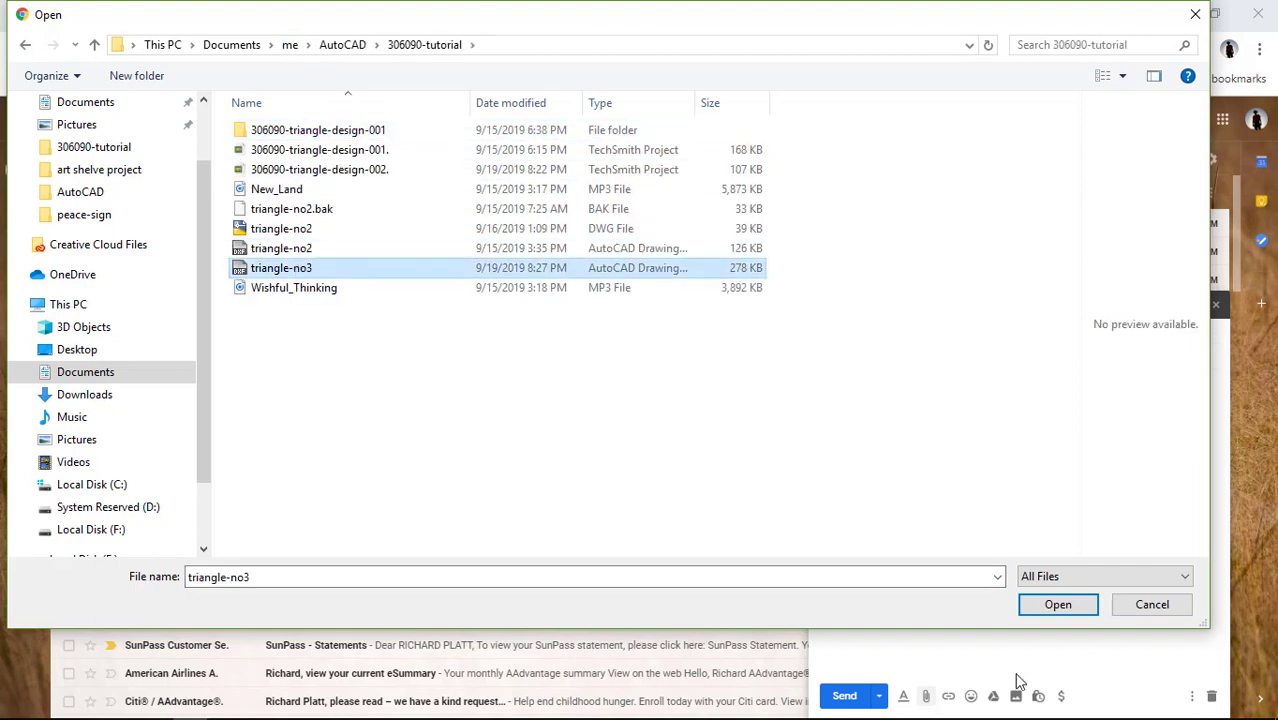
click(1040, 605)
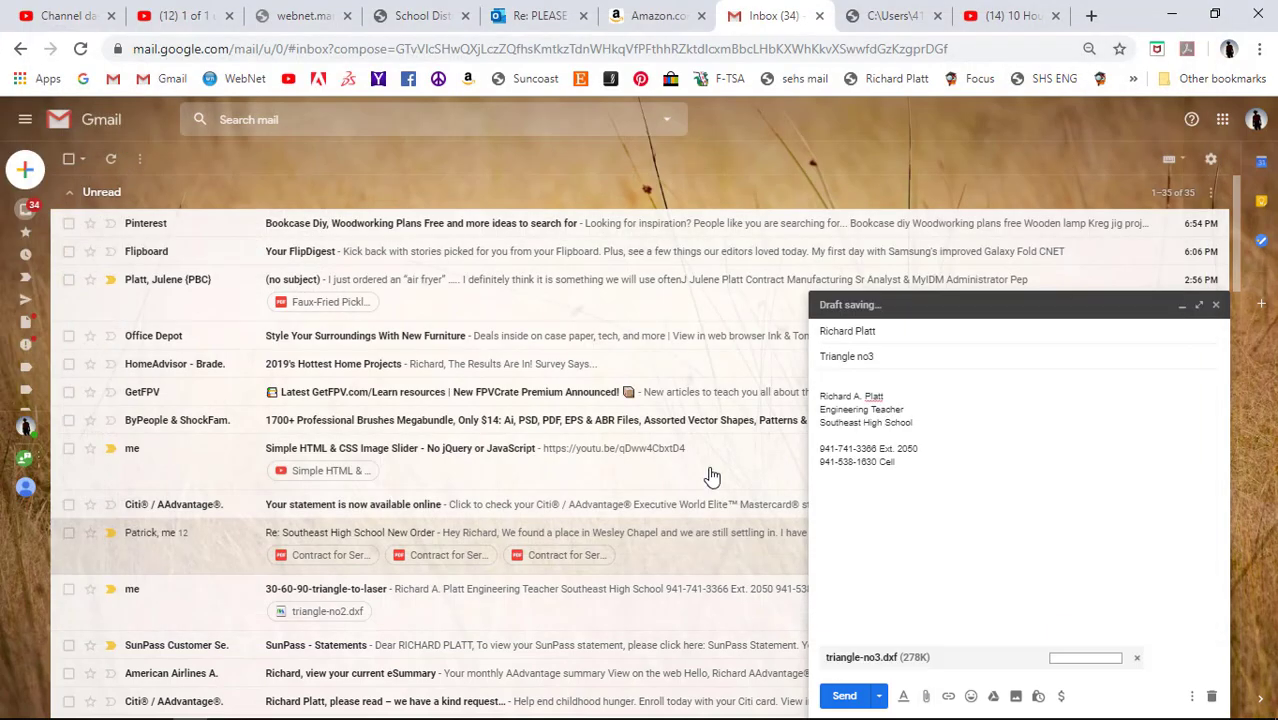
click(845, 696)
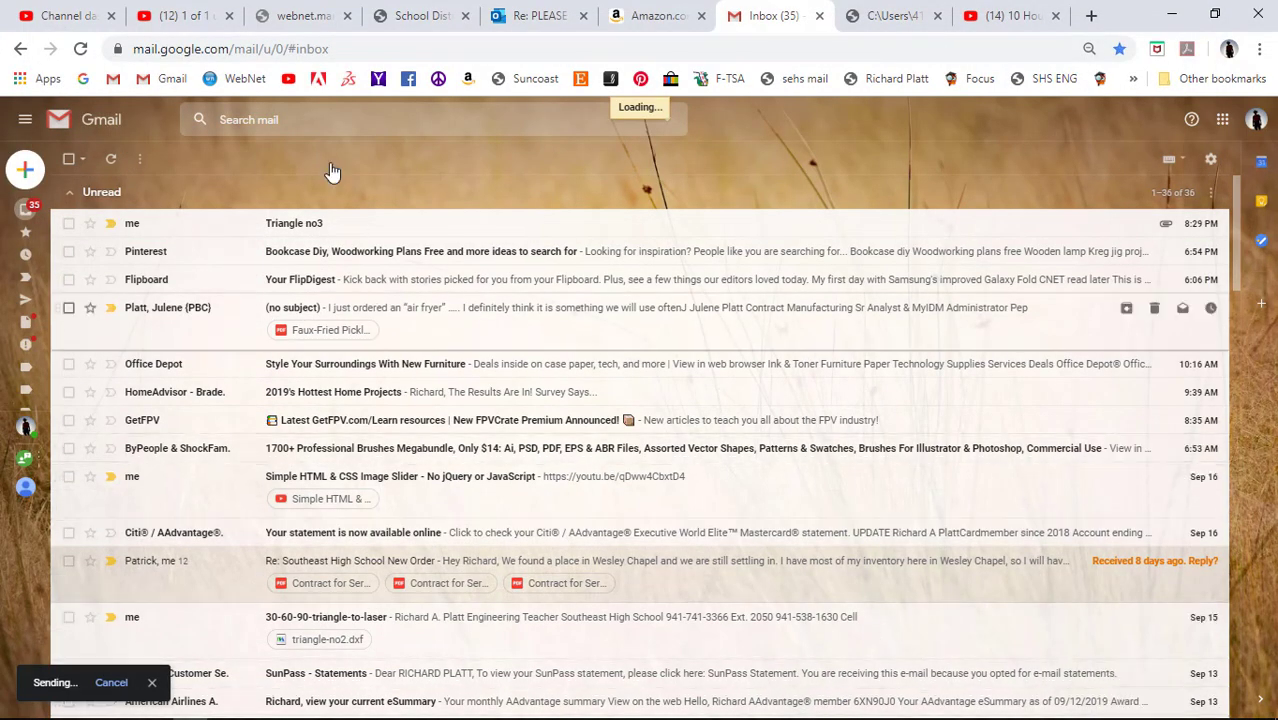